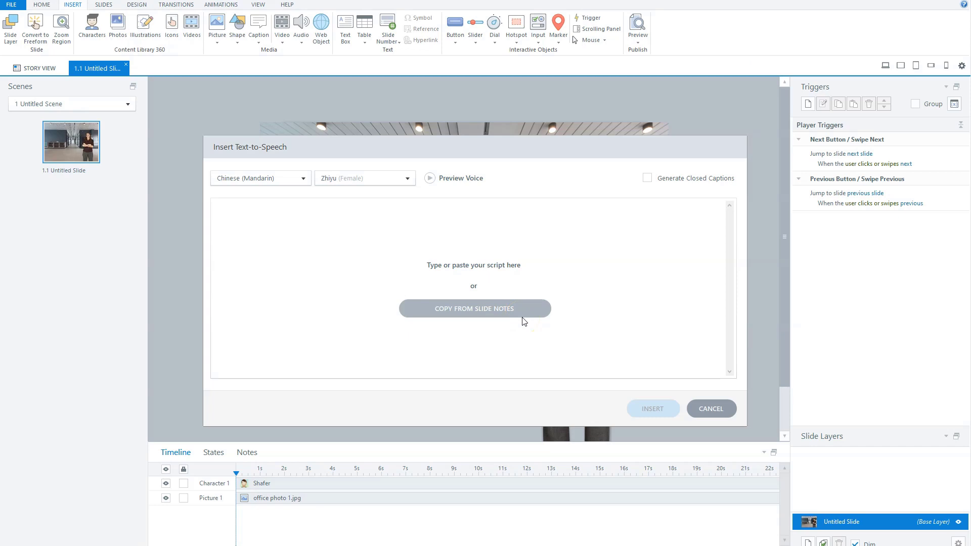
Try copying the script from slide notes, then pick English (US) with the Salli voice
click(513, 312)
click(545, 307)
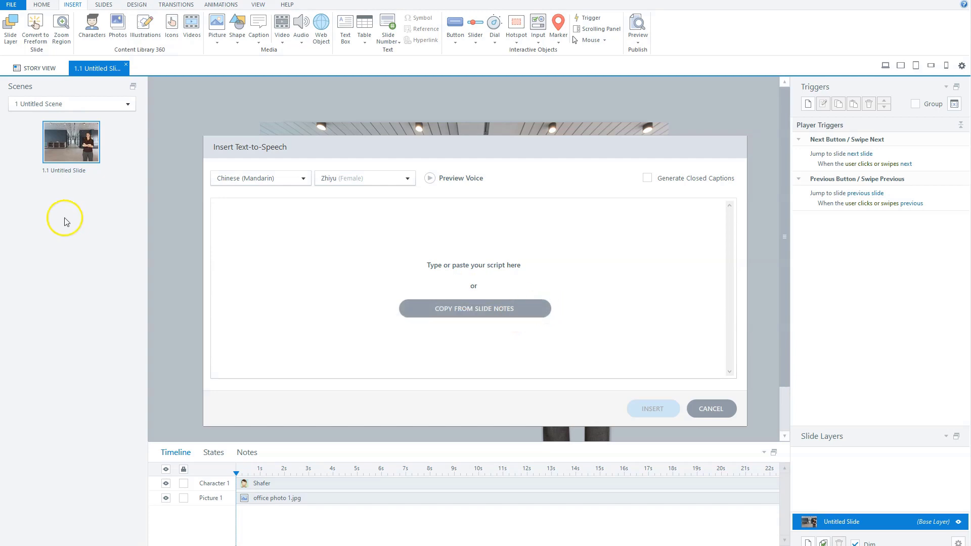
click(303, 181)
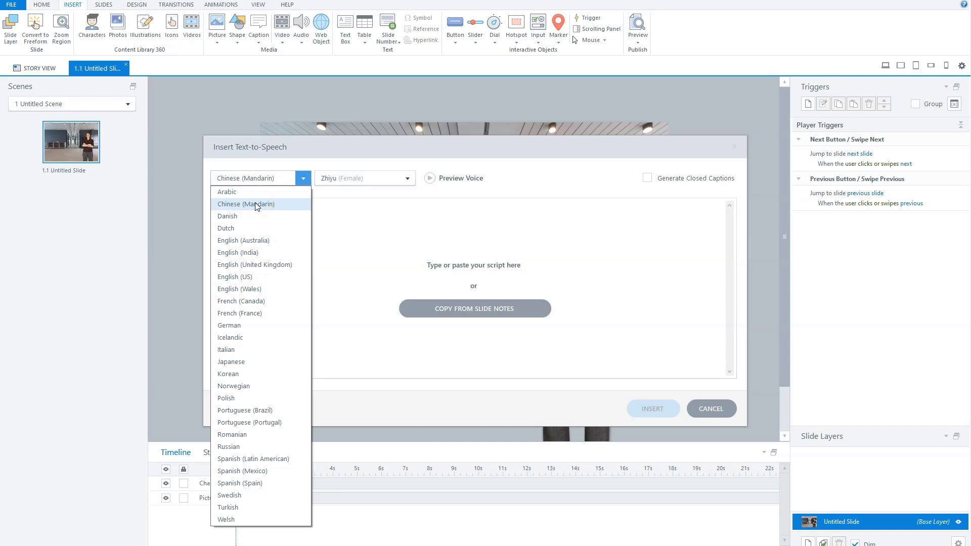
click(248, 276)
click(371, 179)
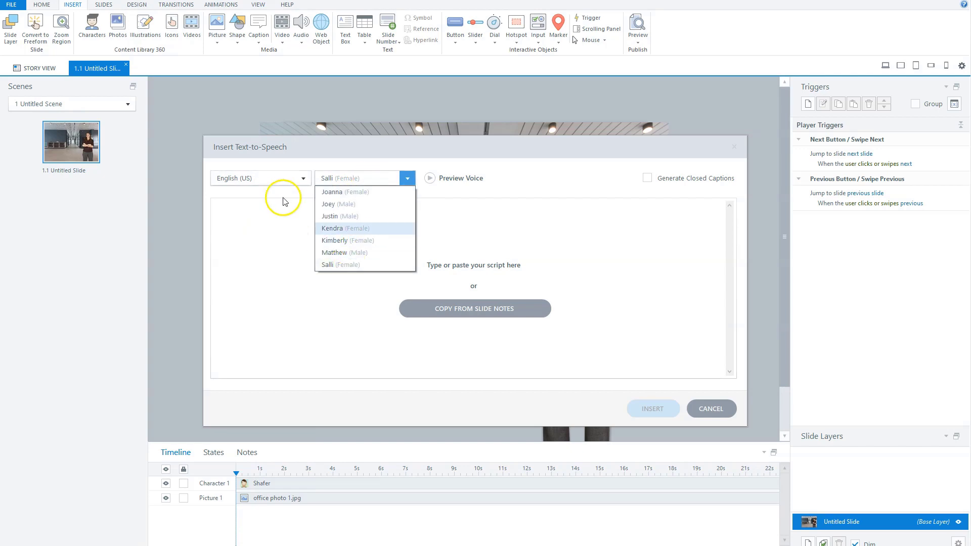
click(275, 177)
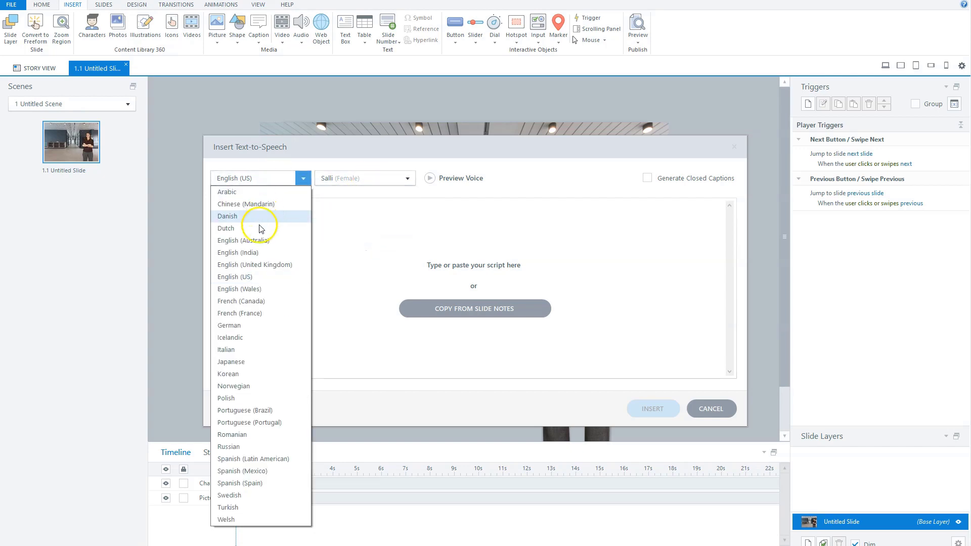
Switch to Dutch (Lotte), then Chinese (Mandarin), and close the dialog without inserting narration
click(255, 232)
click(366, 183)
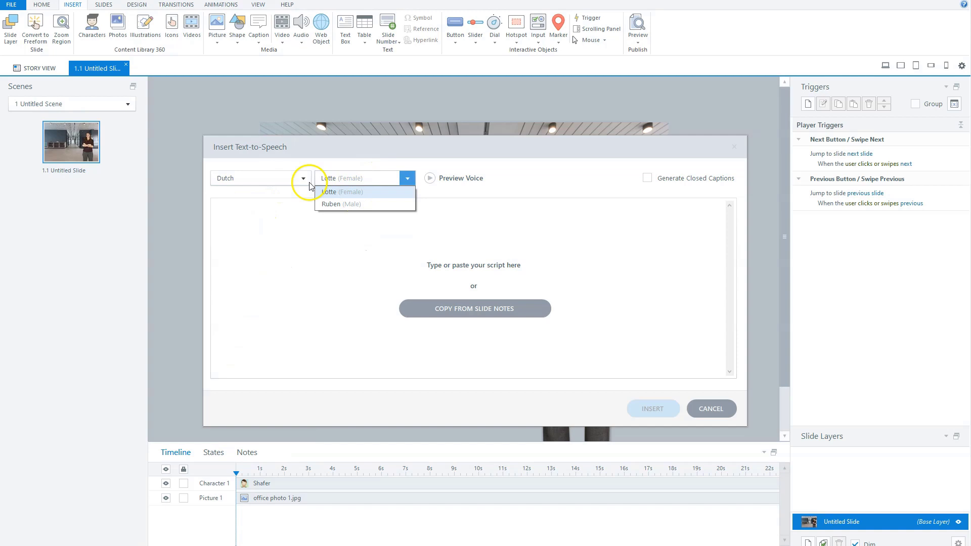
click(258, 179)
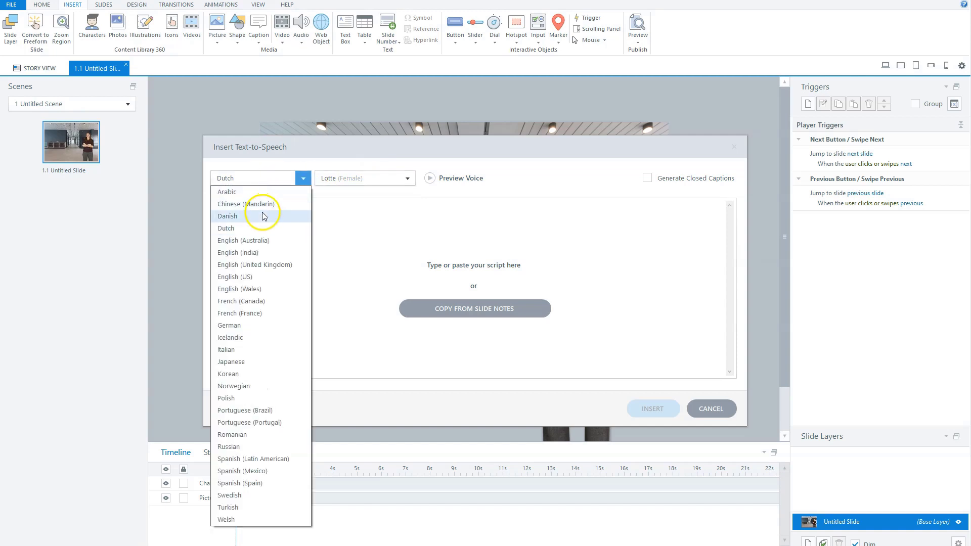
click(253, 199)
click(350, 181)
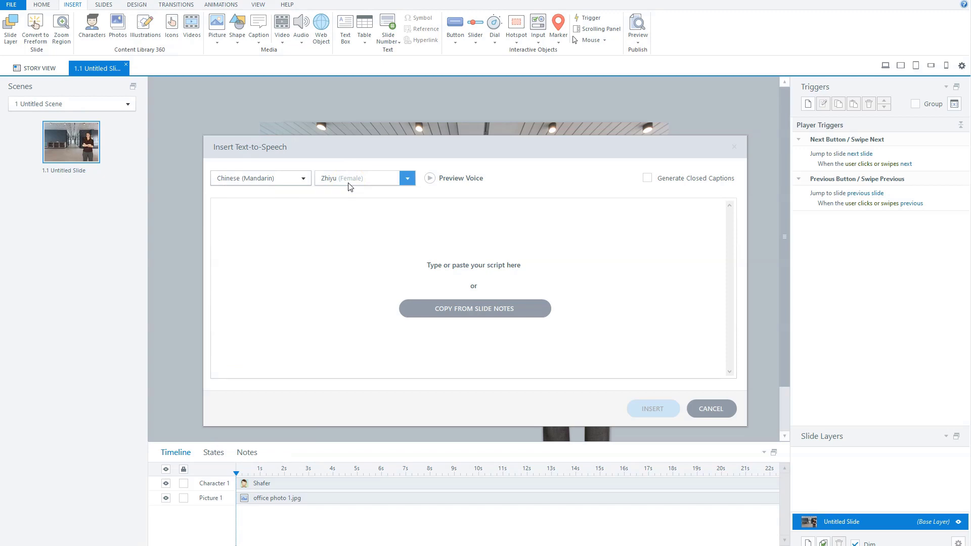
click(347, 244)
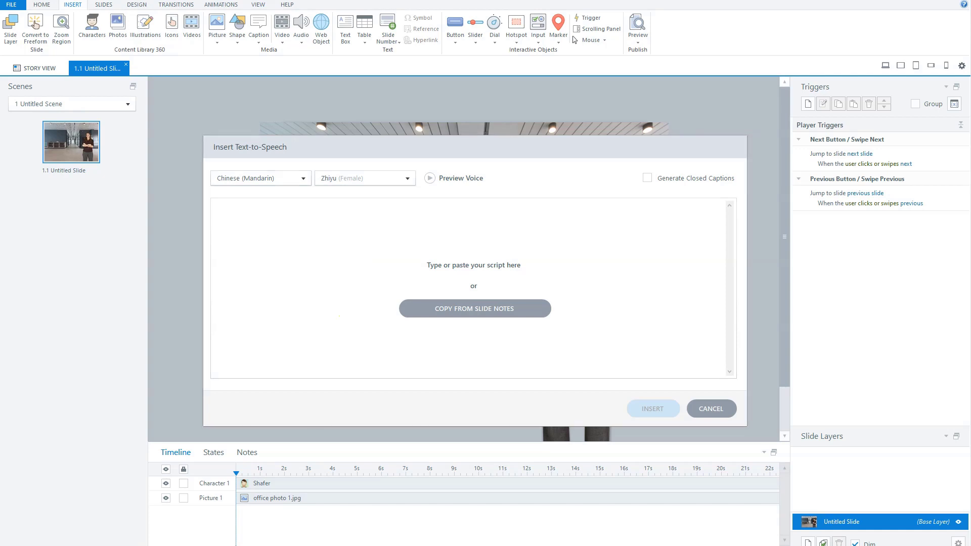
click(387, 427)
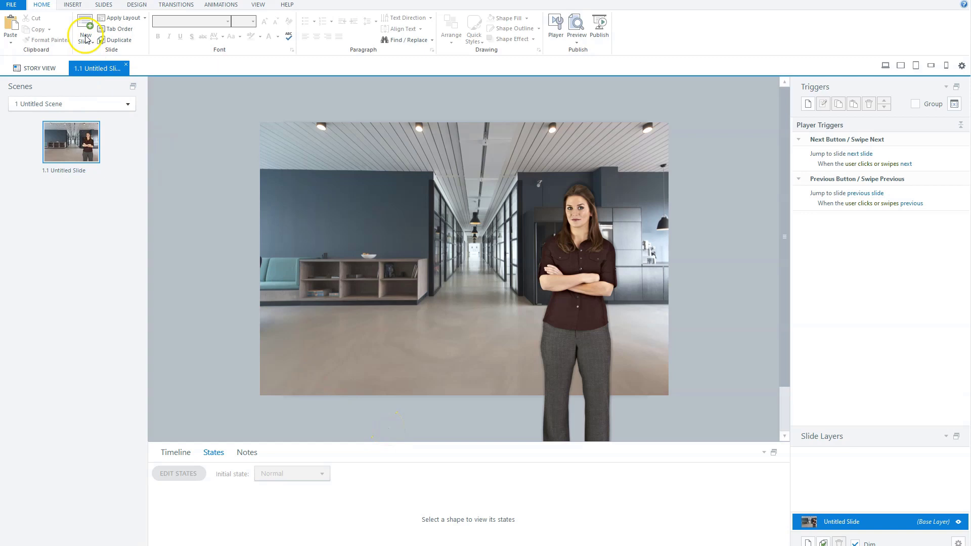
Reopen the Insert Text-to-Speech dialog from Insert > Audio > Text-to-Speech
click(74, 5)
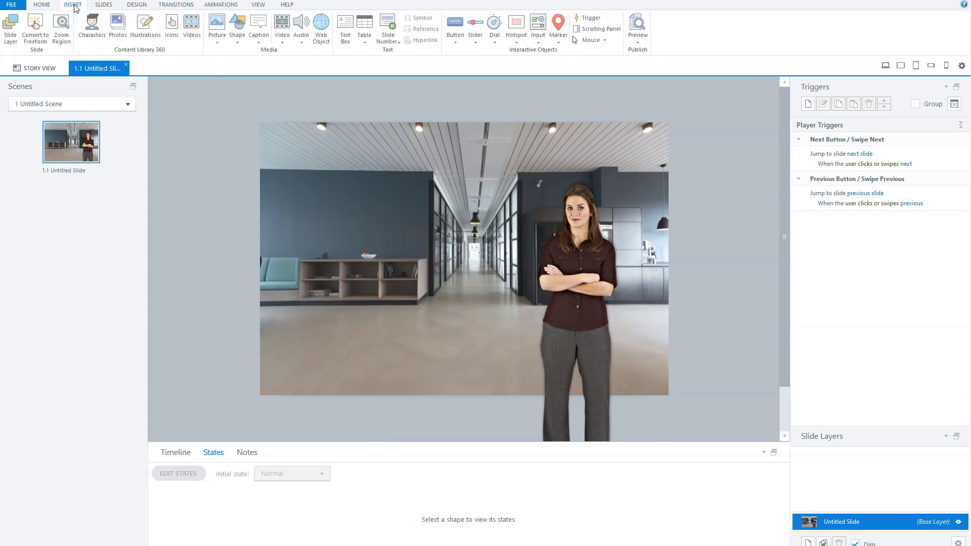
click(303, 45)
click(285, 87)
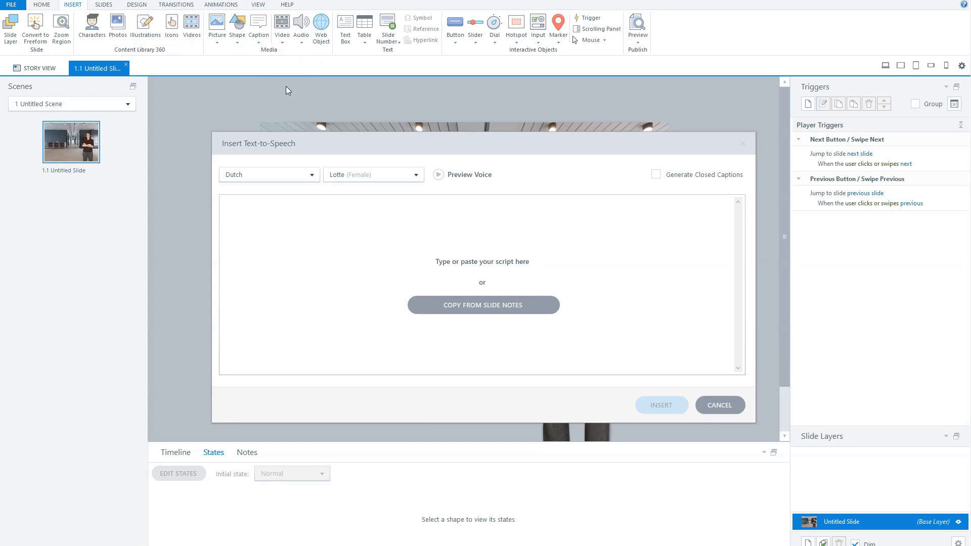
Set the language to English (US) and the voice to Salli (Female)
click(267, 178)
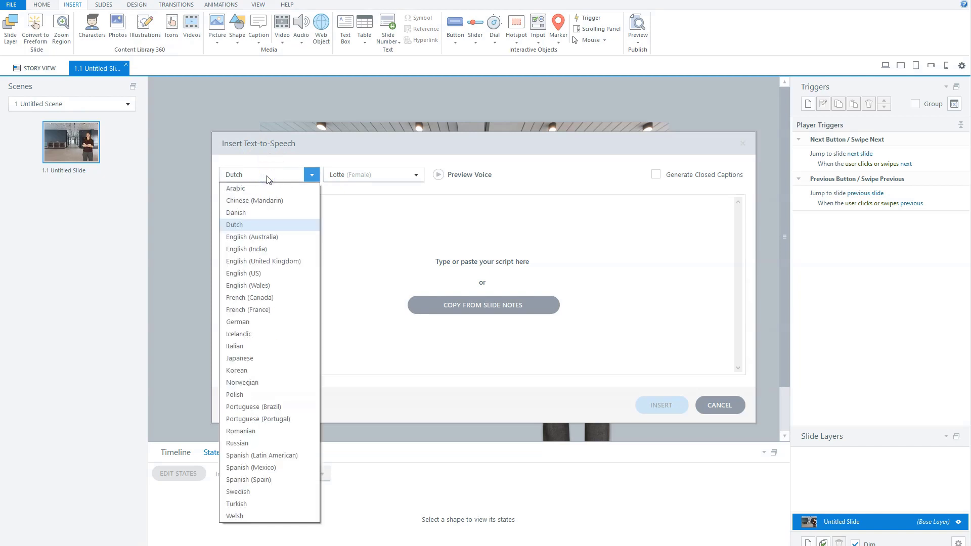
click(368, 177)
click(370, 175)
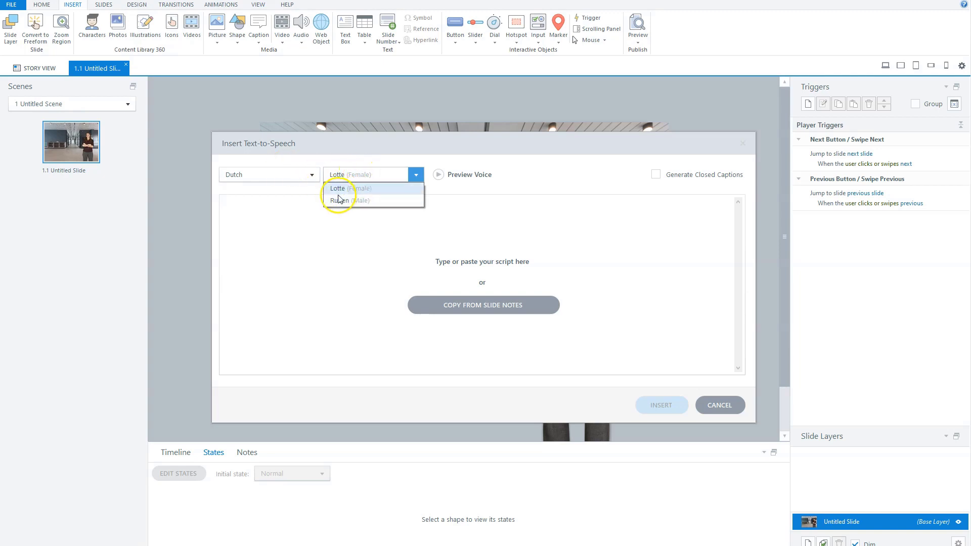
click(289, 173)
click(289, 173)
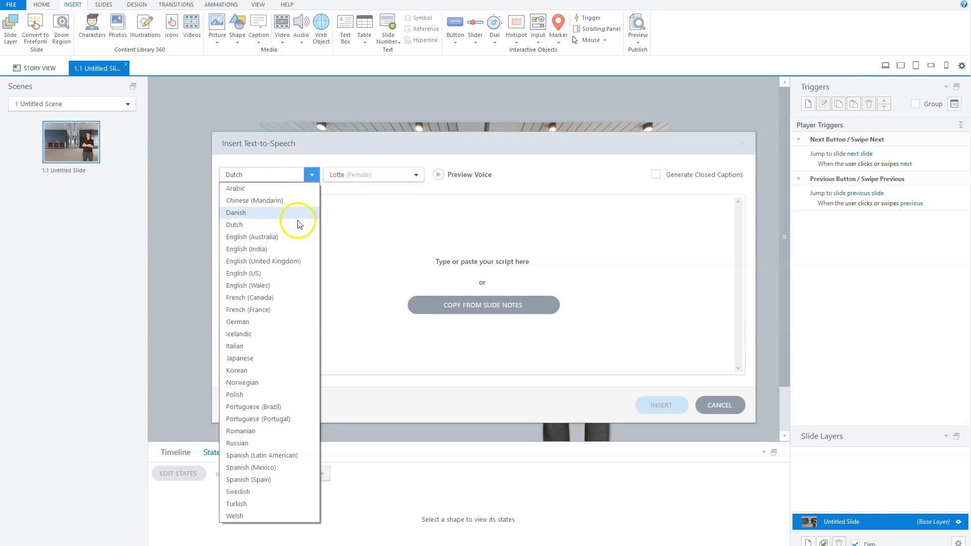
click(288, 273)
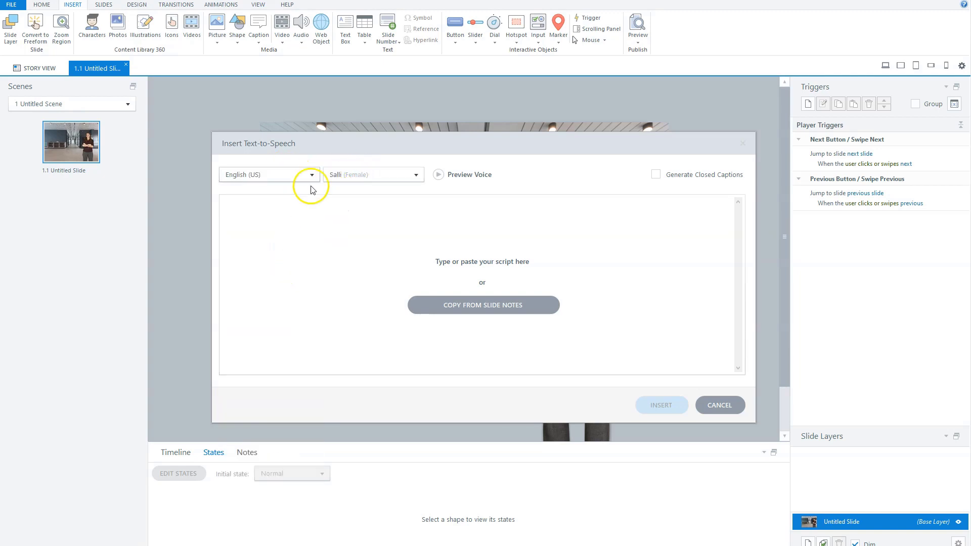
click(369, 173)
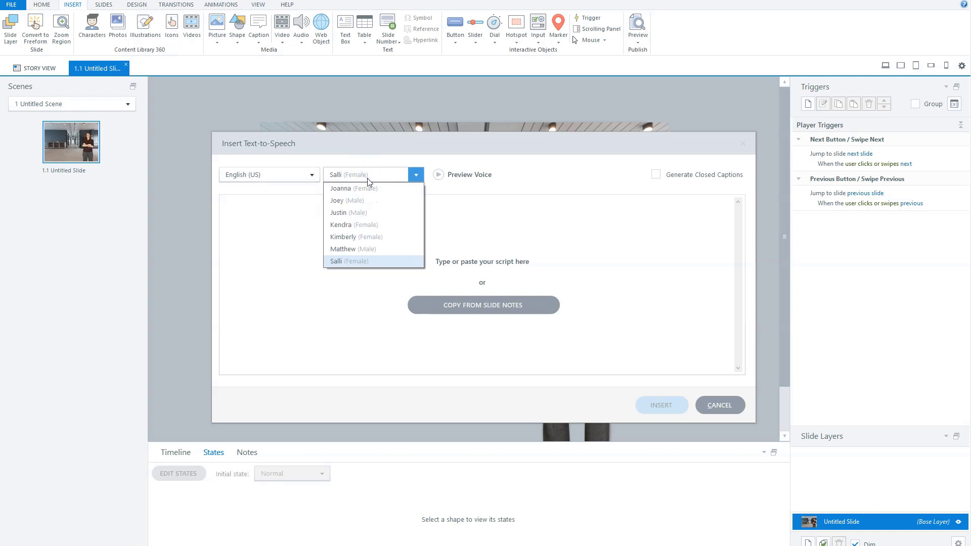
click(512, 334)
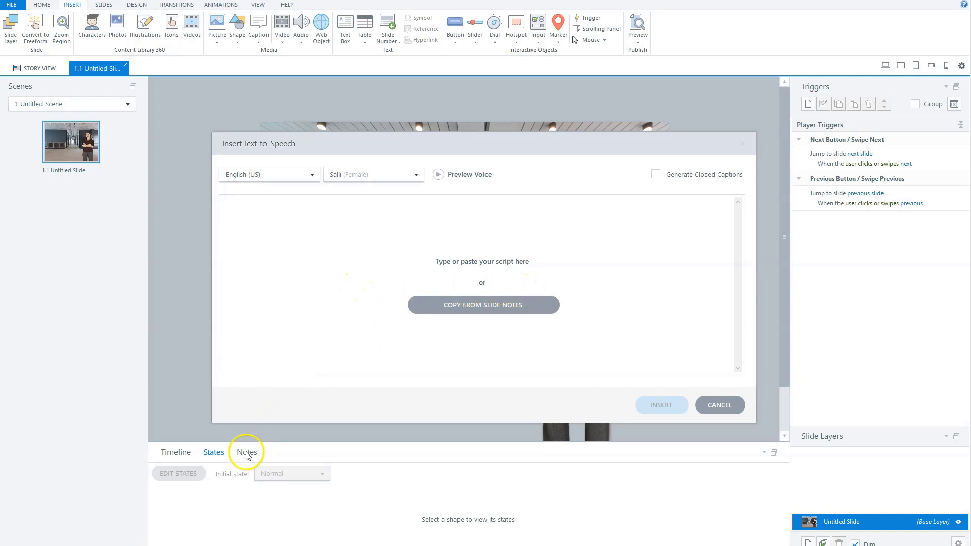
Fill the script with the slide-notes text and enable Generate Closed Captions
click(461, 304)
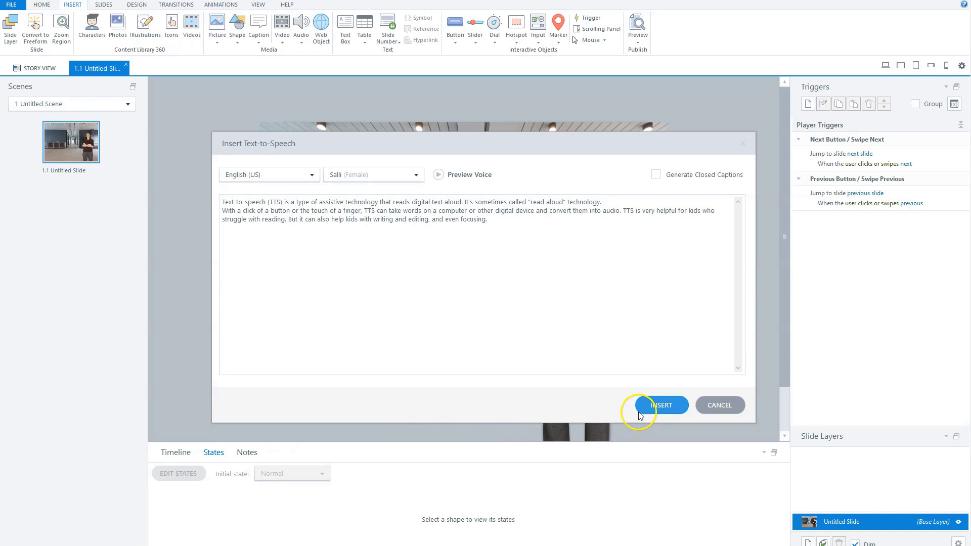
click(506, 294)
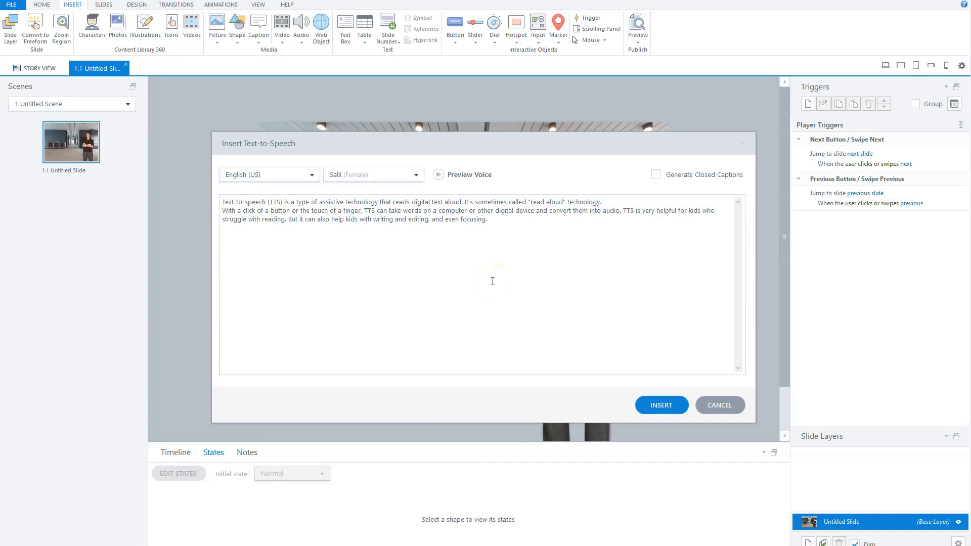
click(529, 275)
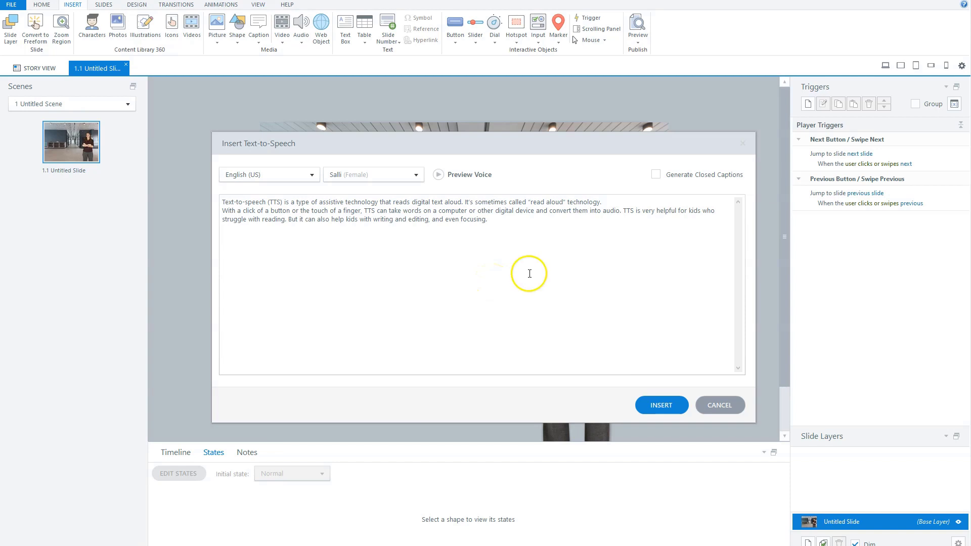
click(581, 249)
click(657, 174)
Insert the Salli narration and view it as Text to Speech 1.mp3 on the timeline
click(683, 404)
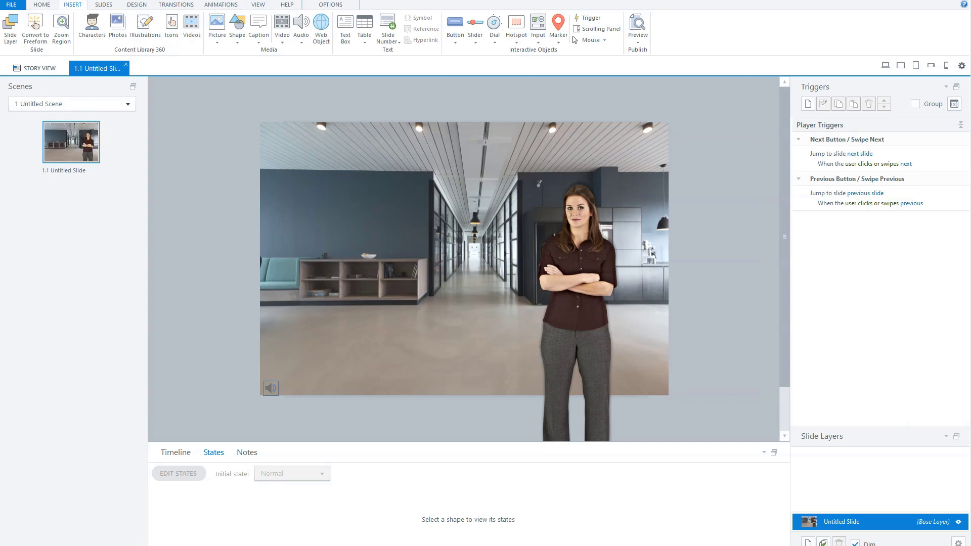
click(178, 453)
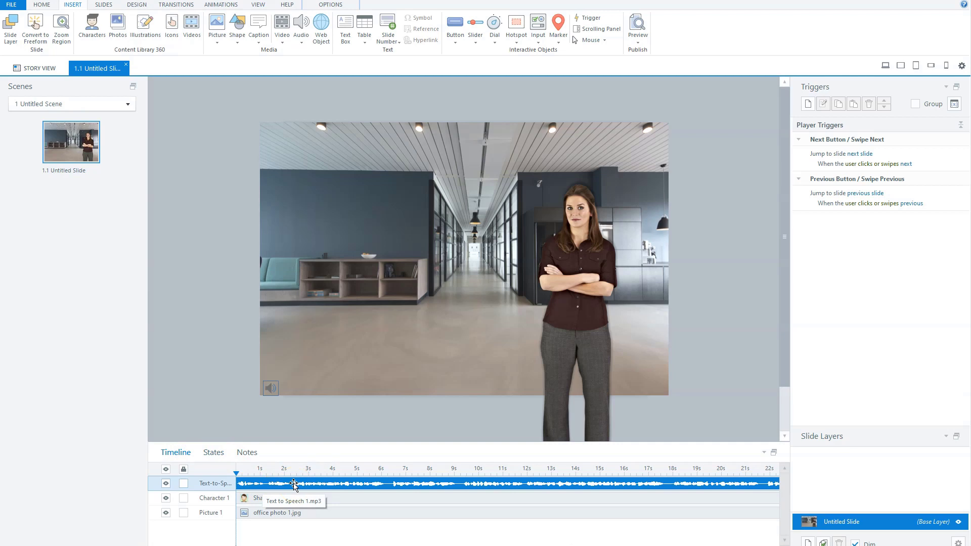
right_click(305, 485)
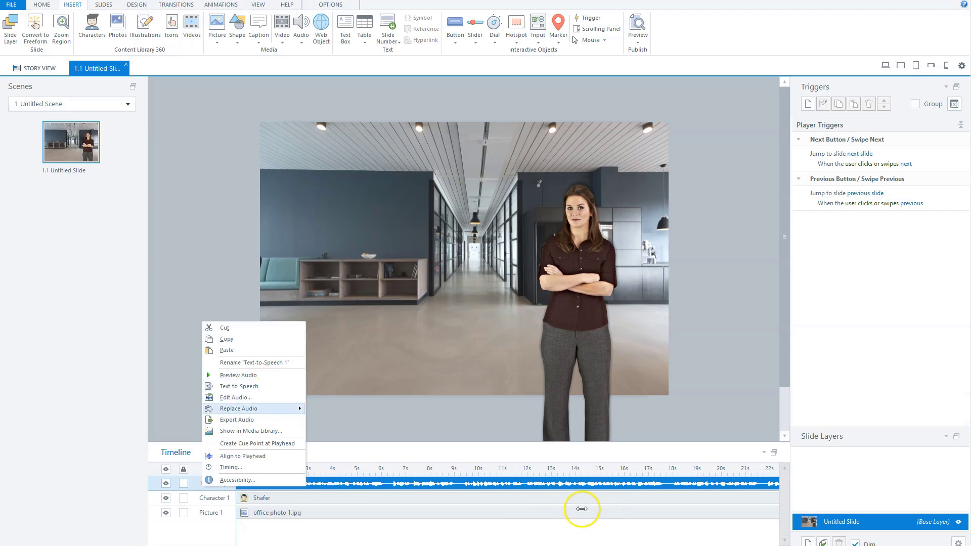
mouse_move(296, 408)
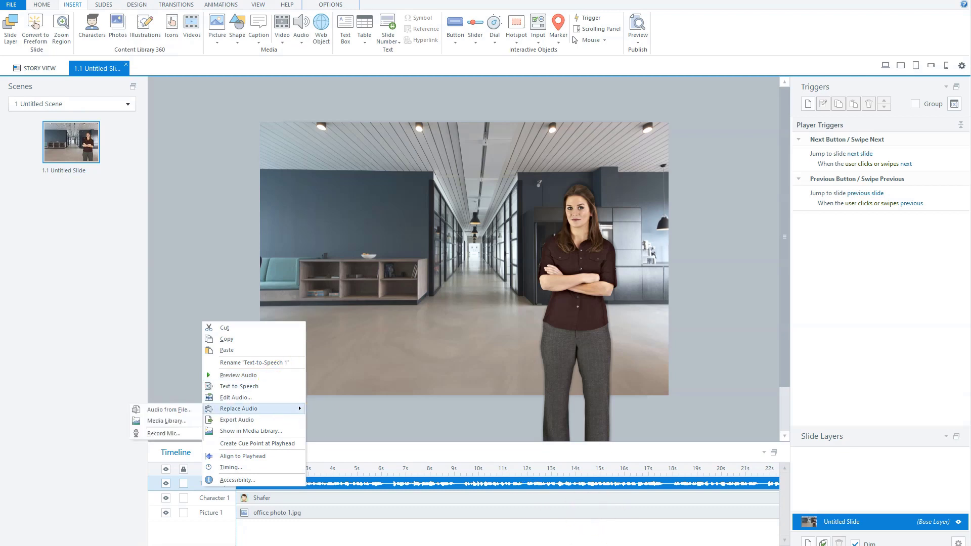
click(427, 486)
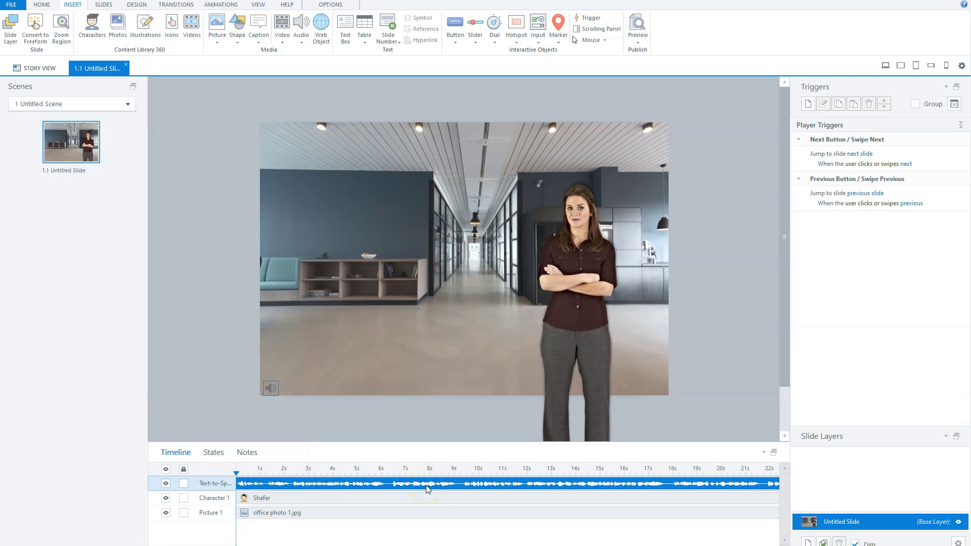
click(426, 483)
Reopen the narration's script and paste a version without '(TTS)' in the first sentence
right_click(426, 484)
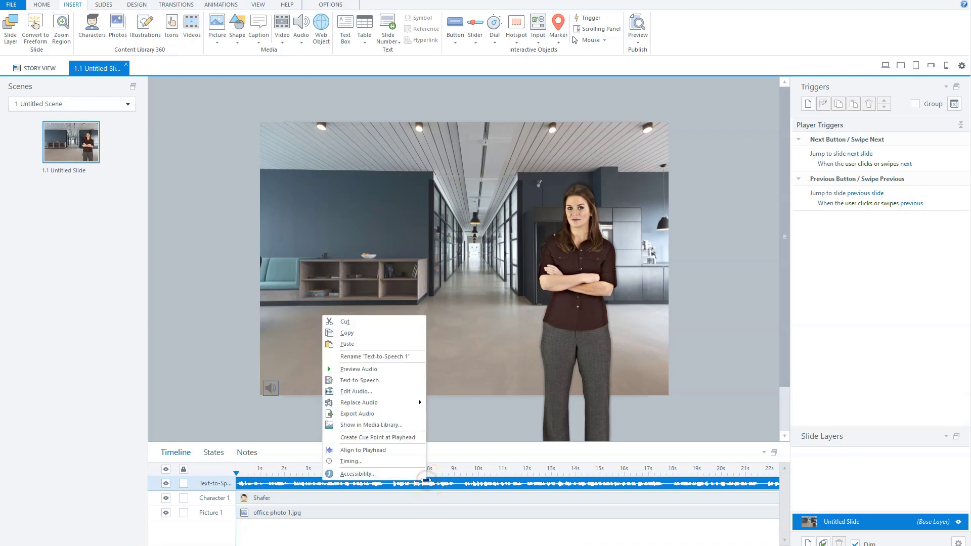
click(401, 385)
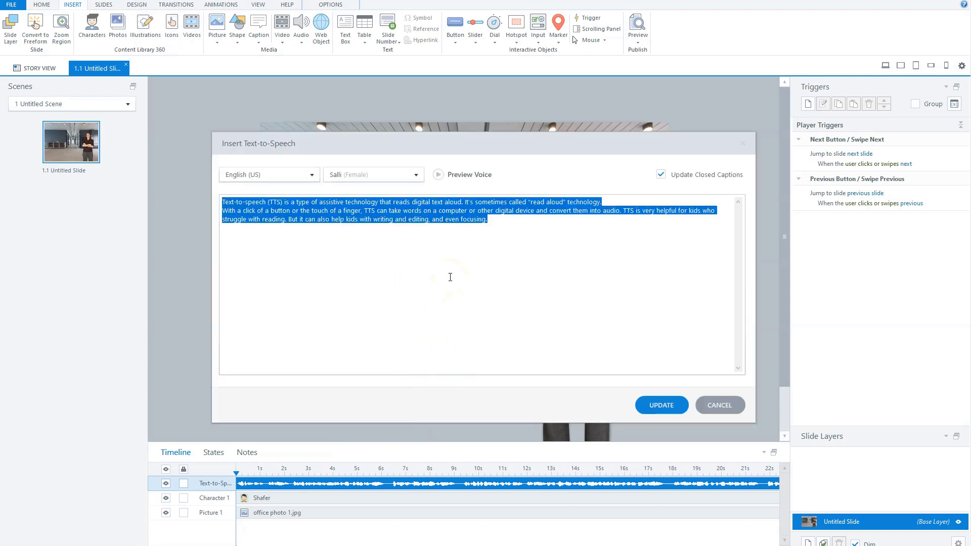
click(464, 270)
click(473, 265)
click(481, 268)
click(485, 264)
click(553, 316)
key(ctrl+v)
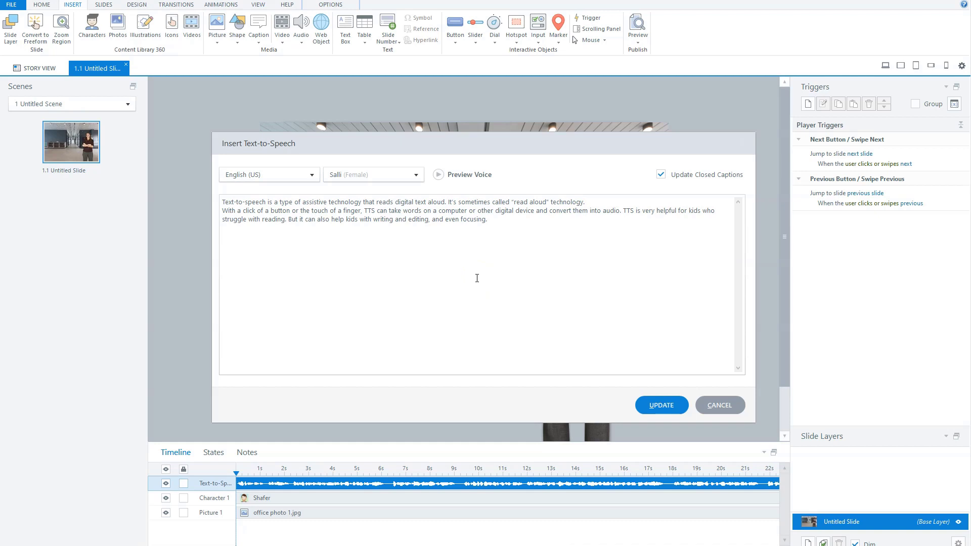
click(464, 266)
Replace both 'TTS' occurrences in the second paragraph with 'Text-to-speech'
double_click(370, 210)
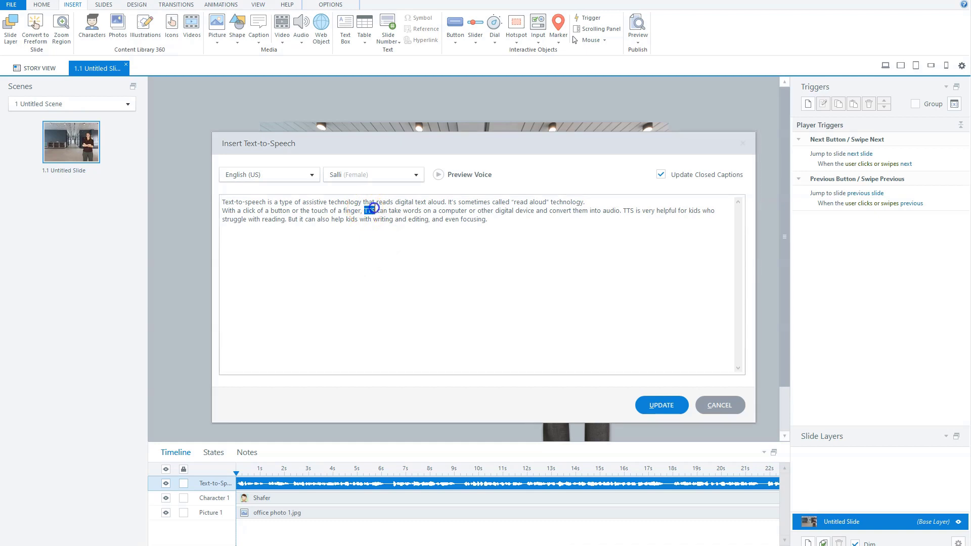
text(Text-to-speech)
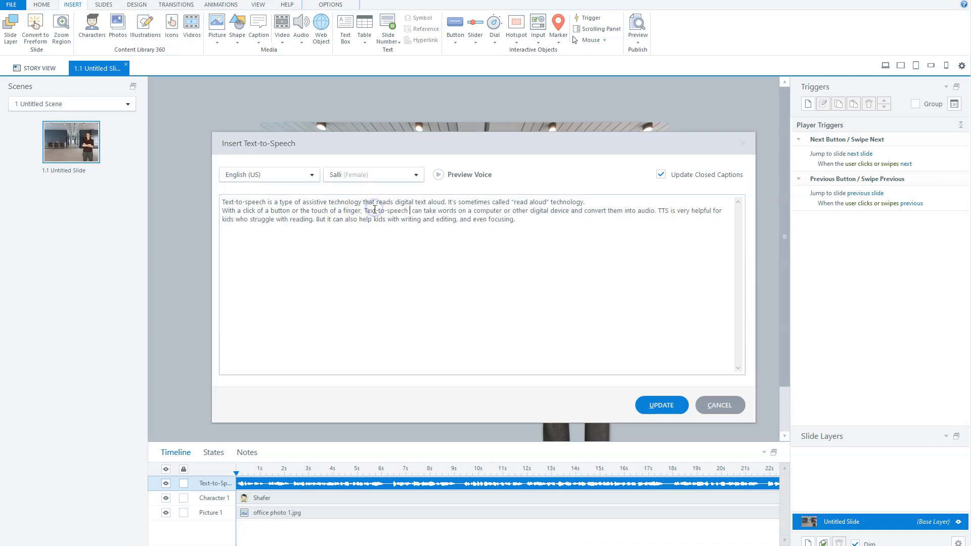
double_click(662, 210)
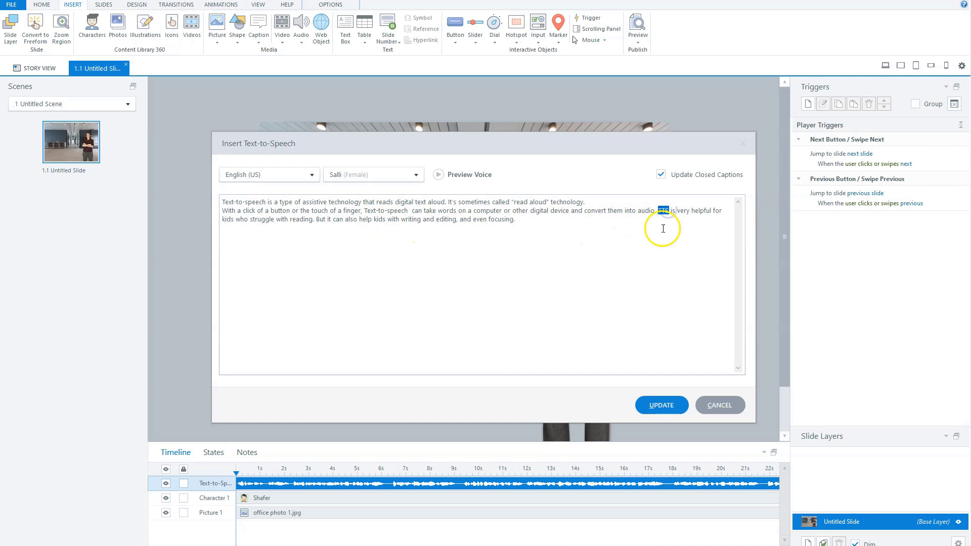
key(ctrl+v)
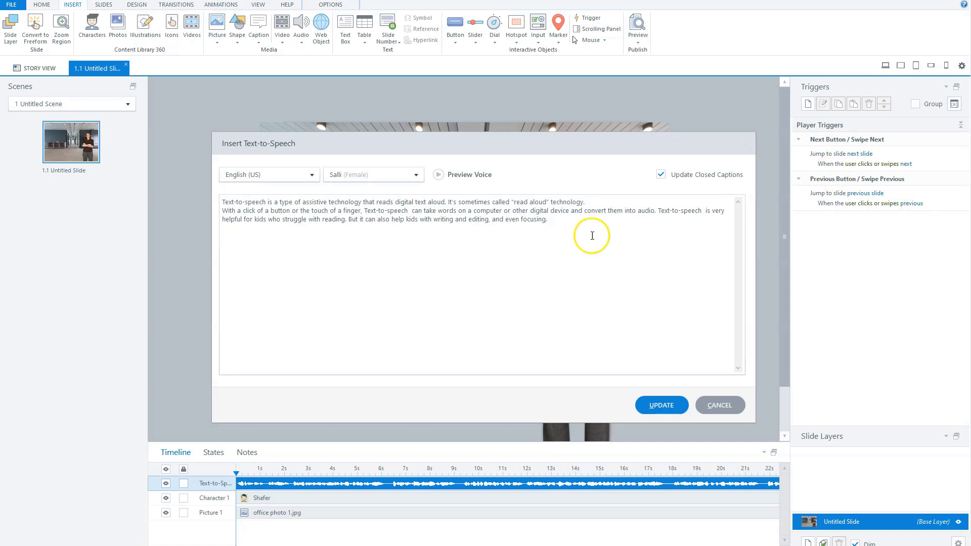
Append 'Articulate Articu-late' to the script and update the narration
click(568, 219)
text(Articulate)
click(614, 232)
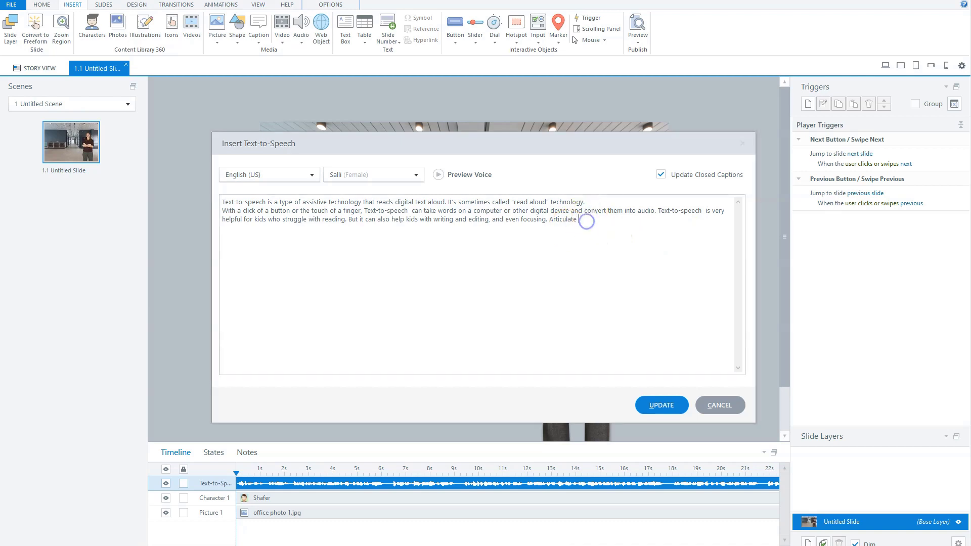
text(Articu-late)
click(585, 226)
click(662, 404)
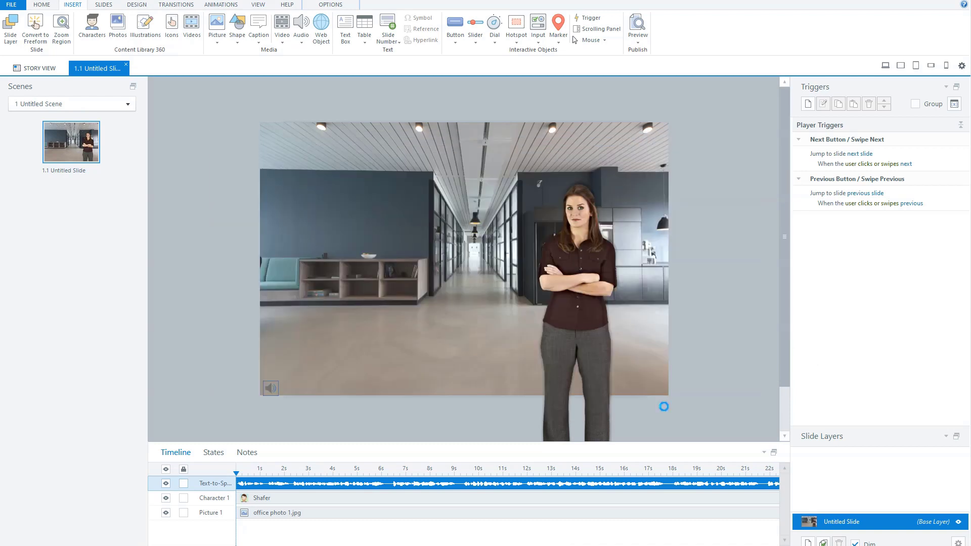
Insert 1 second of silence near 18.45 s in the narration audio and save
right_click(493, 485)
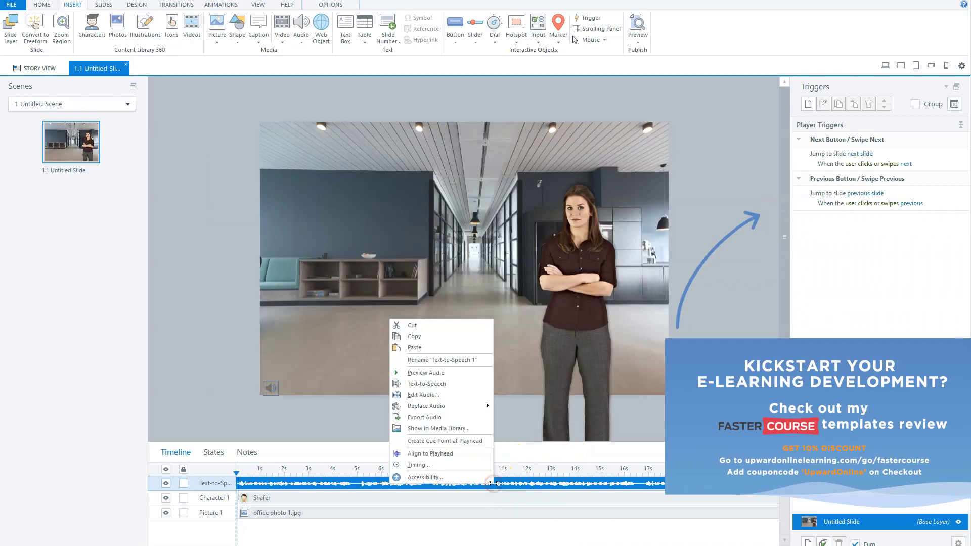
click(470, 395)
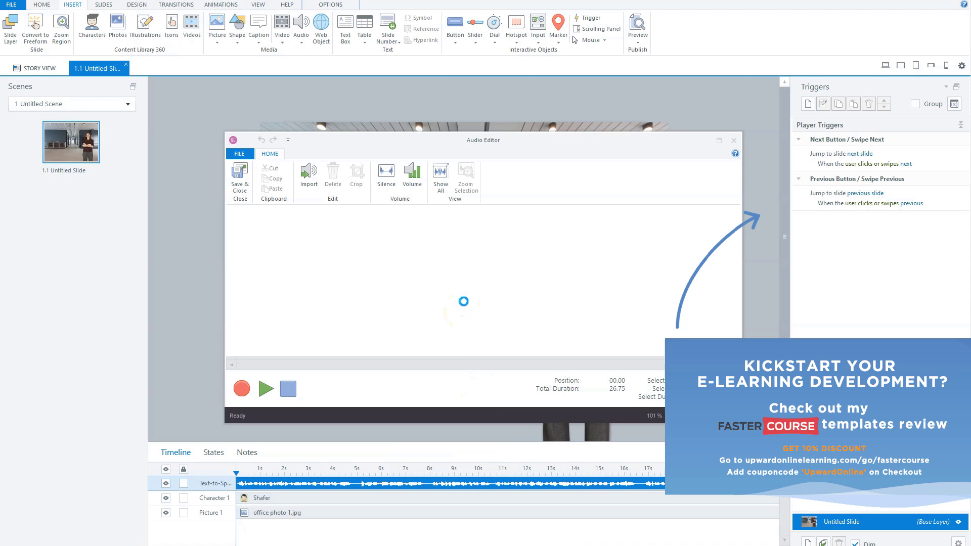
click(373, 284)
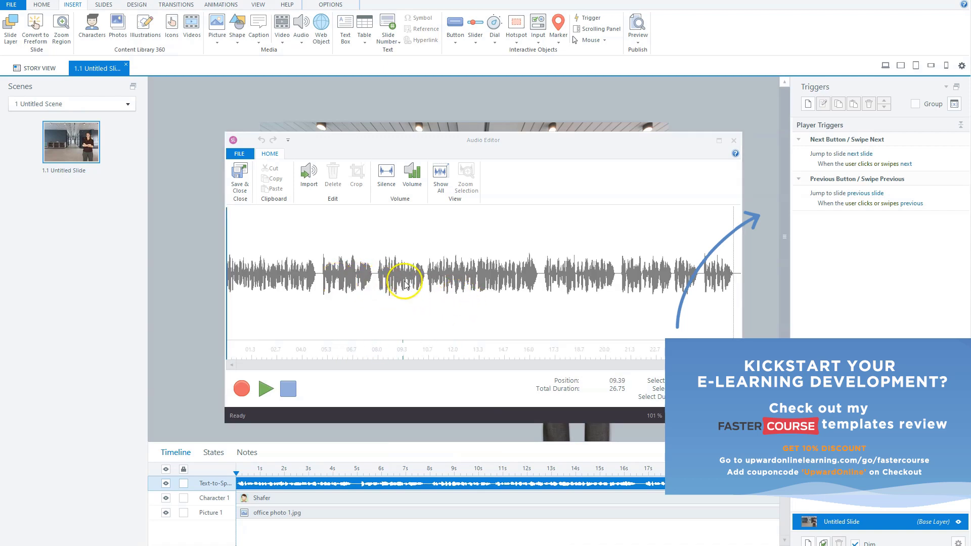
click(587, 281)
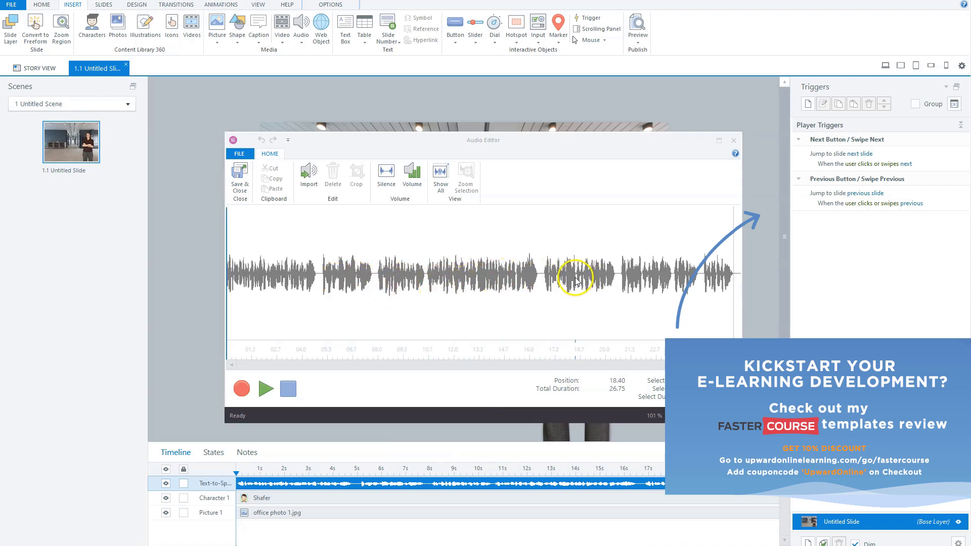
drag(577, 277, 565, 287)
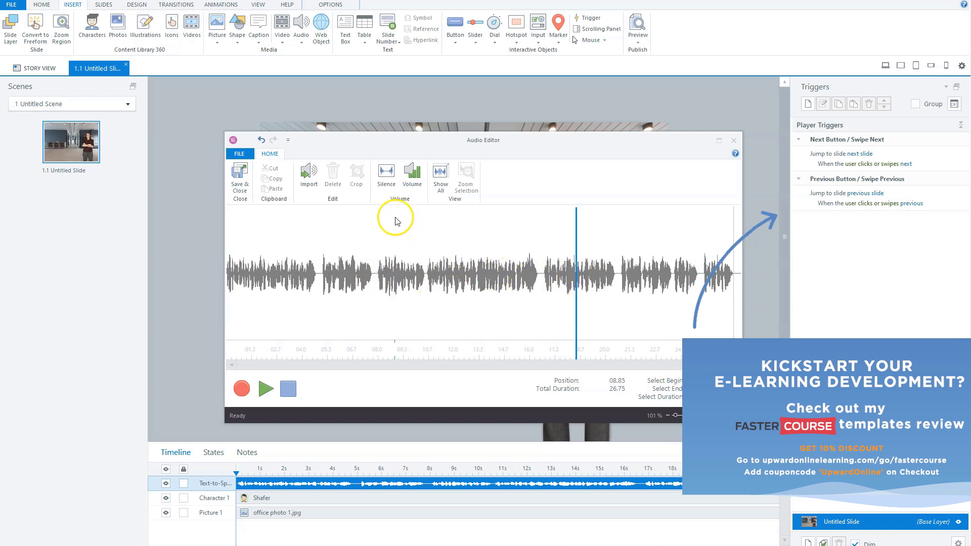
click(386, 176)
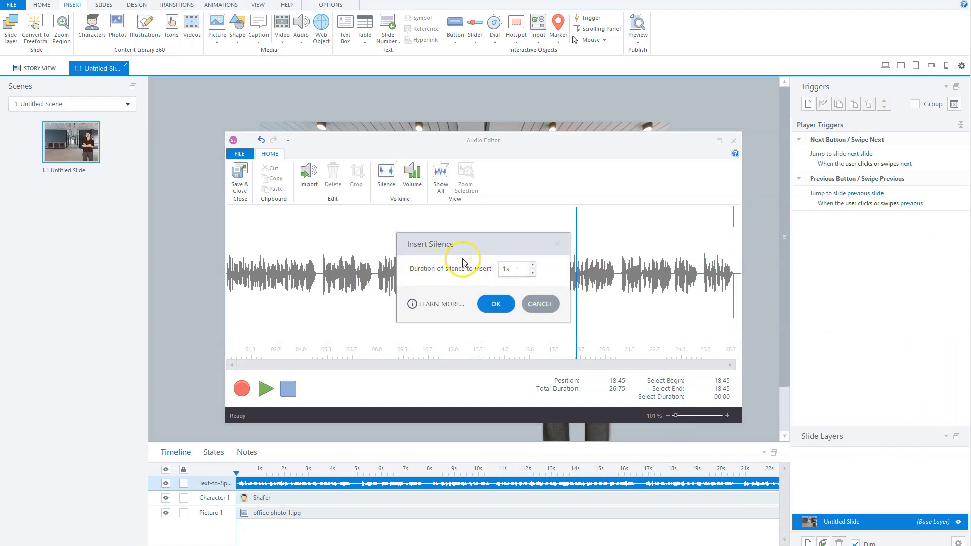
click(490, 306)
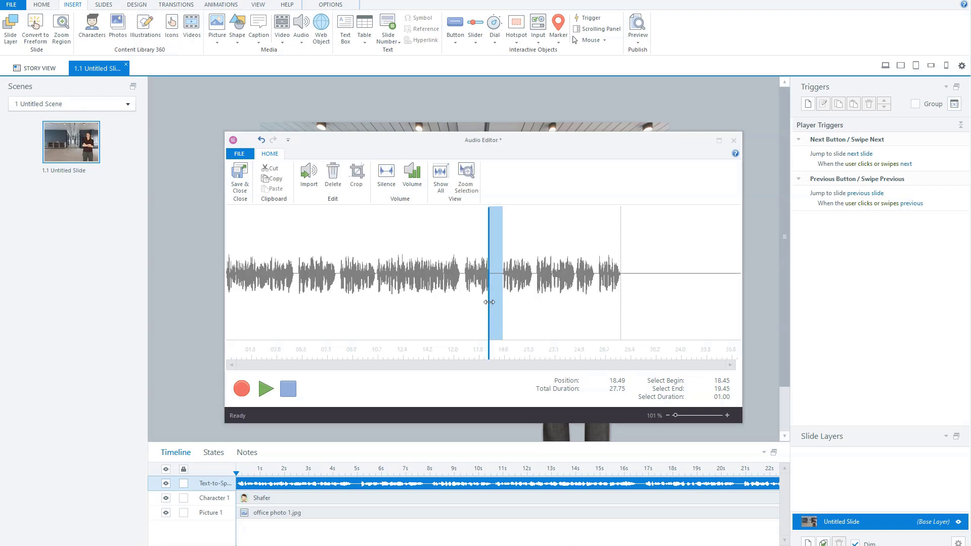
click(507, 280)
click(602, 390)
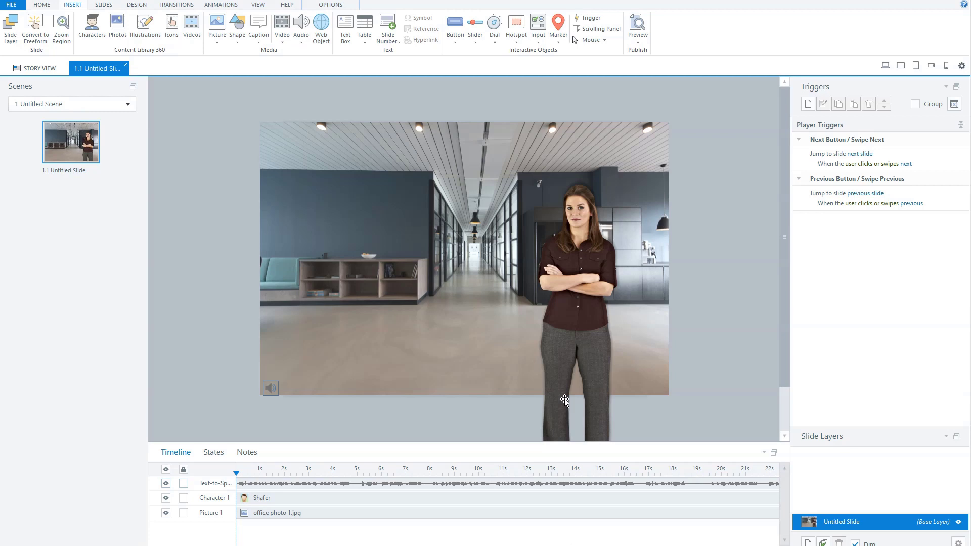
click(562, 395)
click(512, 421)
click(395, 506)
click(408, 484)
right_click(413, 484)
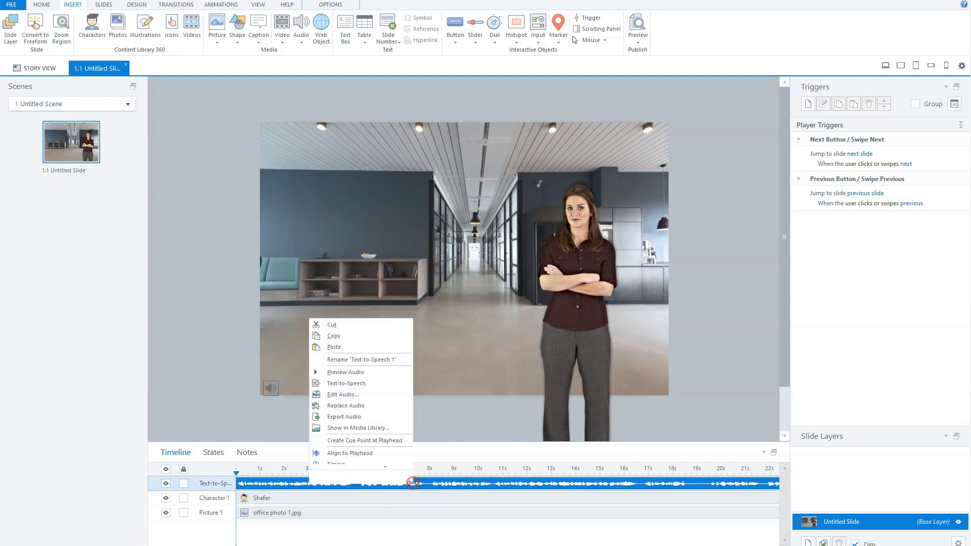
click(393, 406)
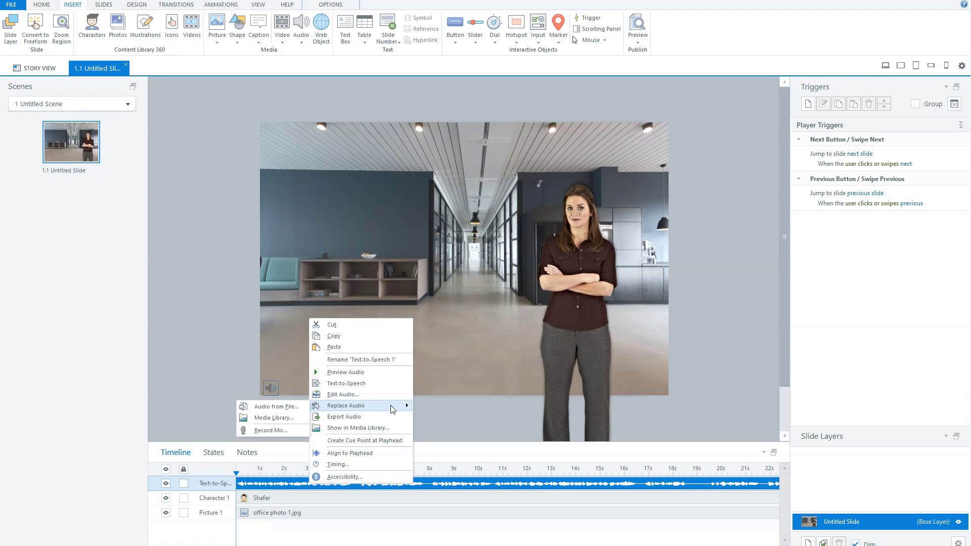
click(463, 420)
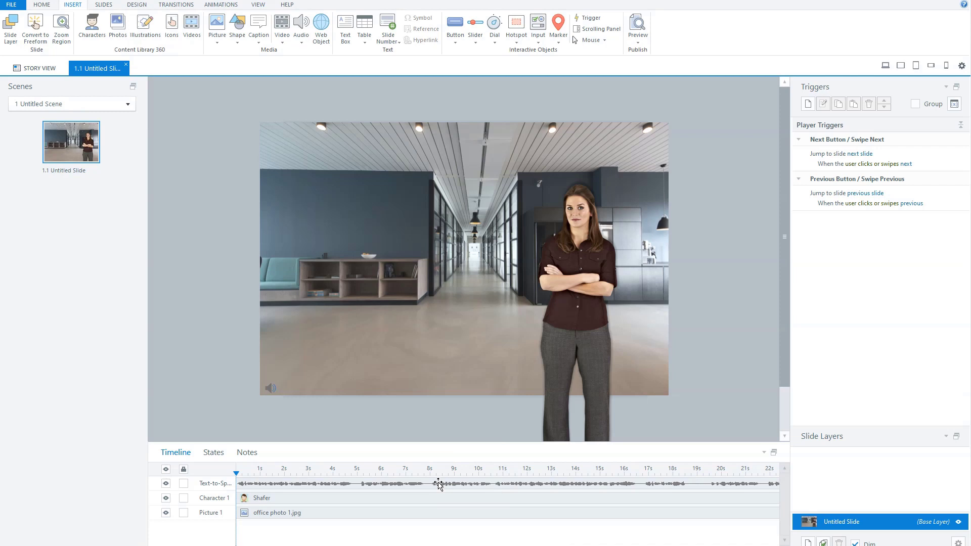
Switch the bottom panel to Notes to show the original text-to-speech script
click(433, 476)
click(432, 473)
click(457, 487)
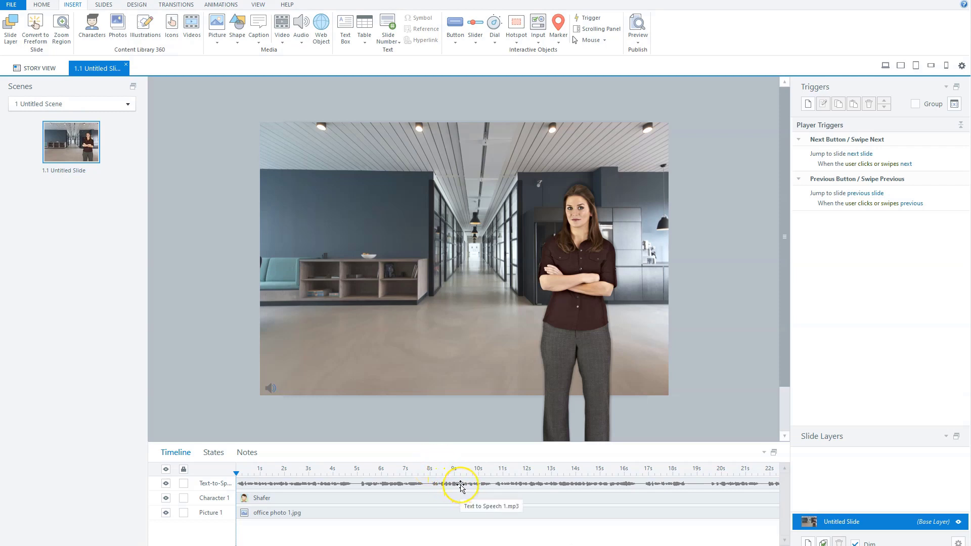
click(449, 476)
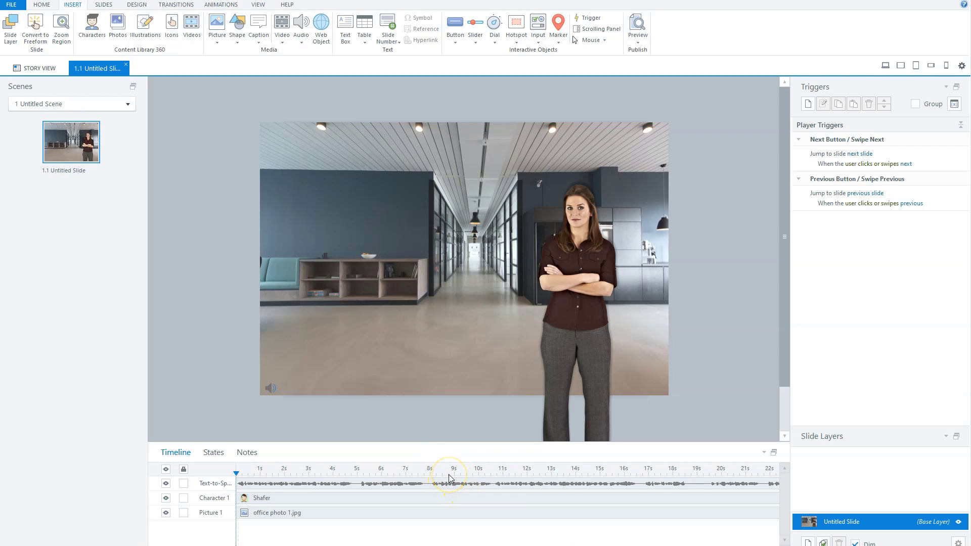
click(247, 452)
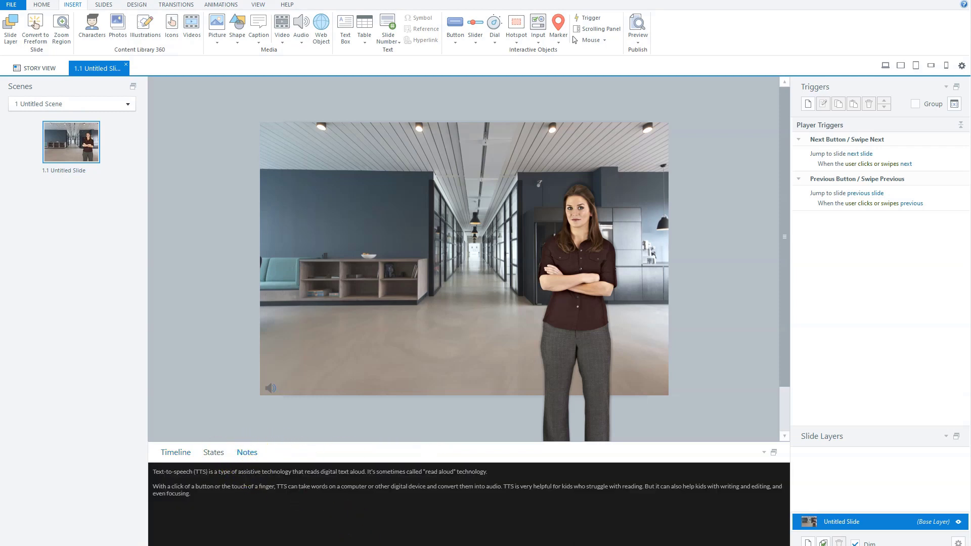
mouse_move(384, 545)
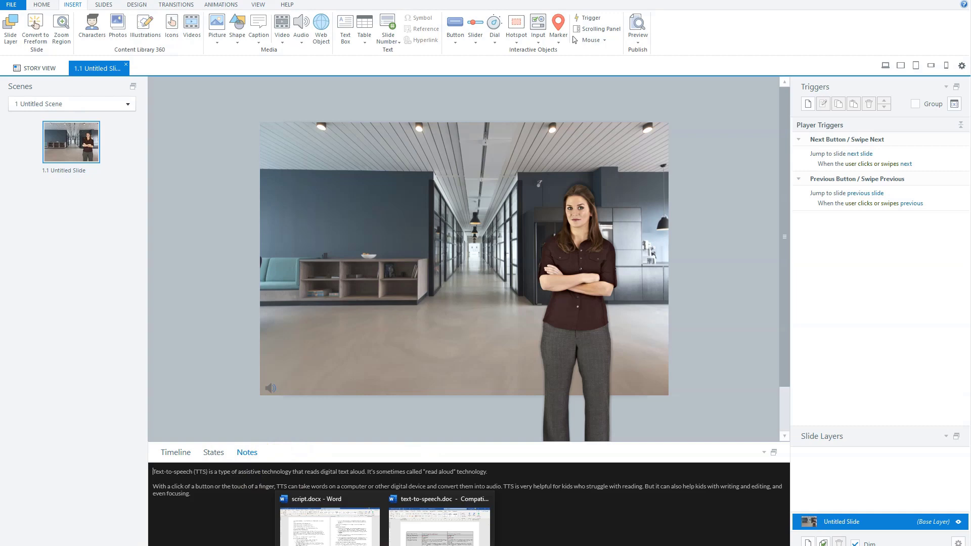
click(426, 508)
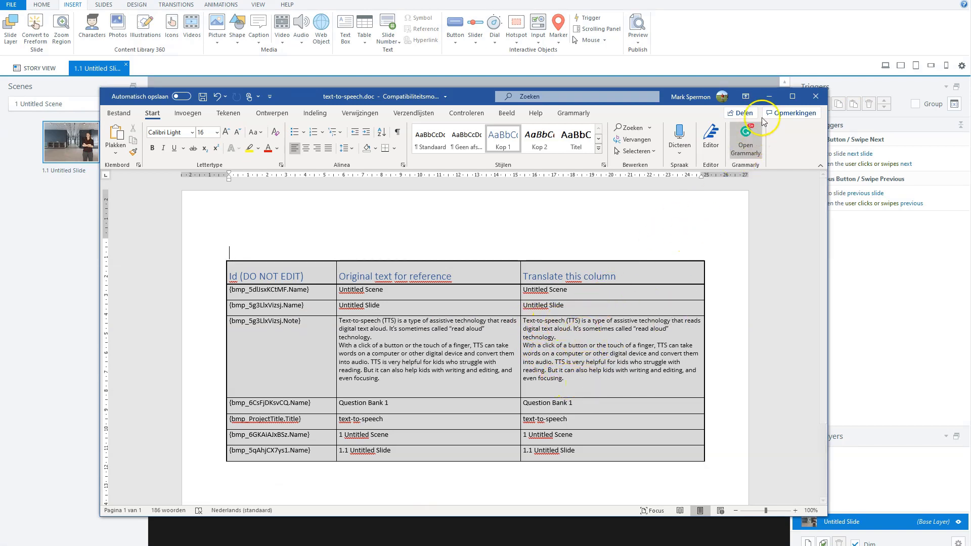
click(769, 96)
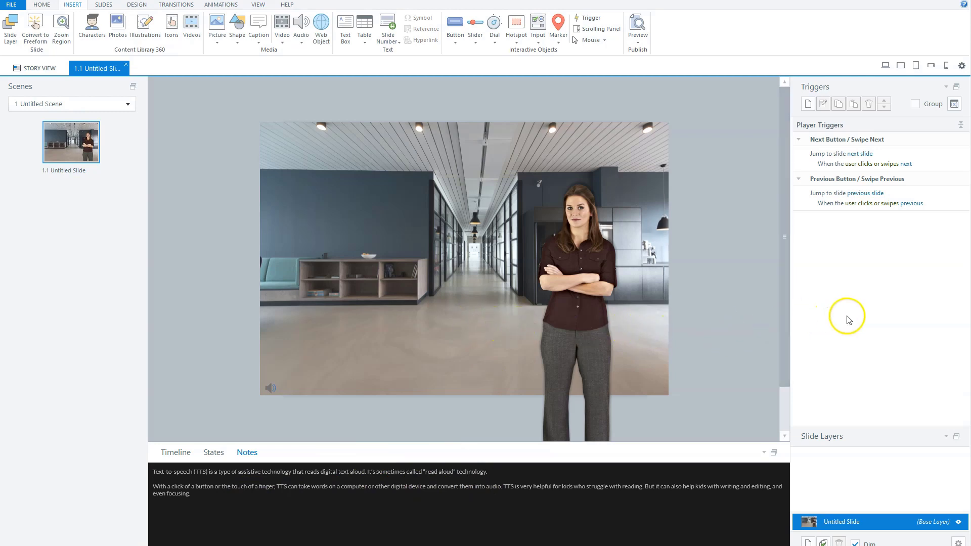
click(594, 400)
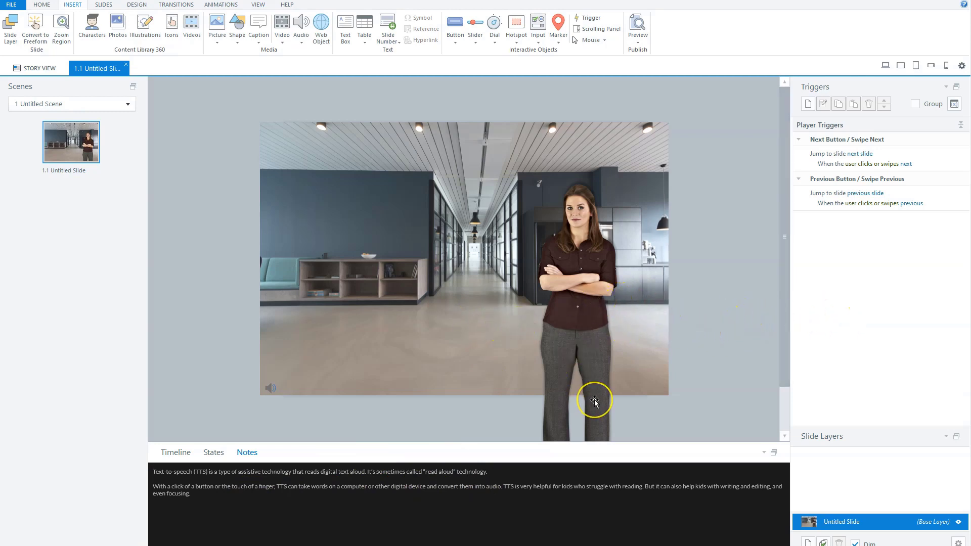